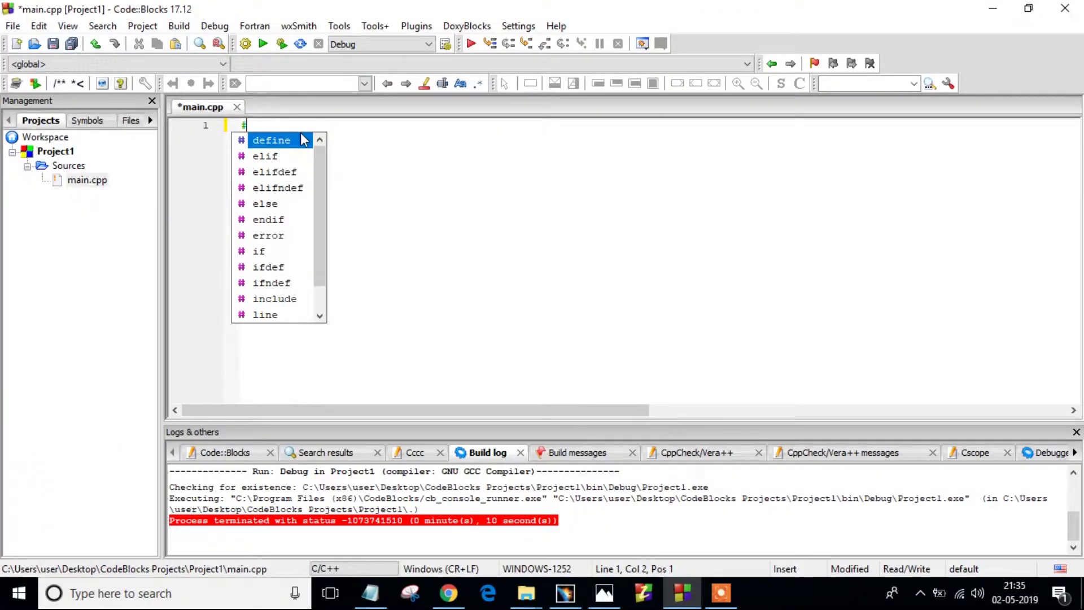
type("incluse")
- Correct the misspelled #include<iostream> directive
key("Home")
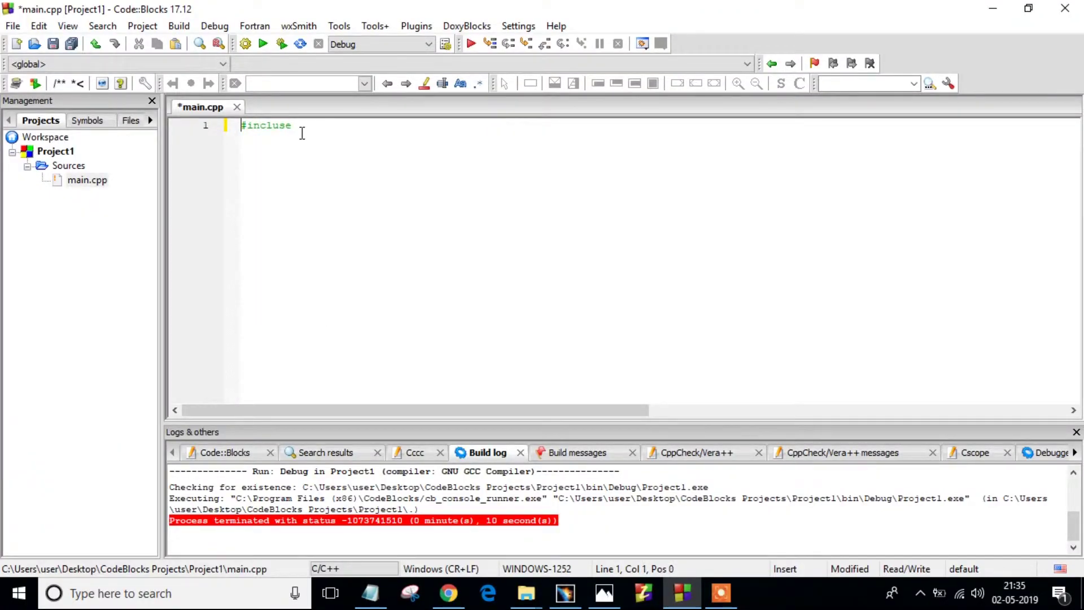
key("End")
key("BackSpace")
key("BackSpace")
type("d")
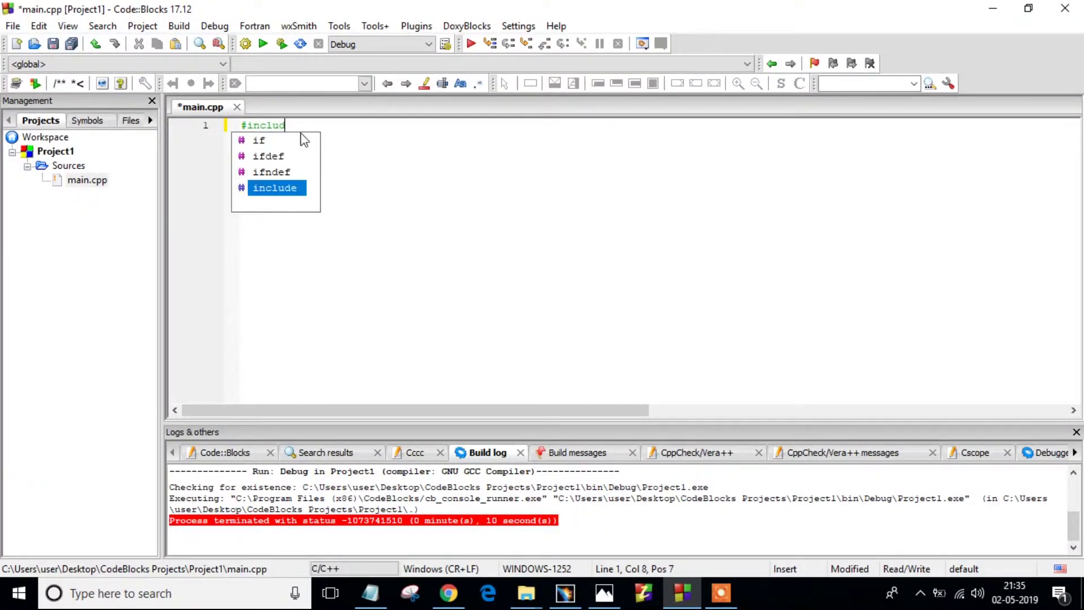
type("e<io")
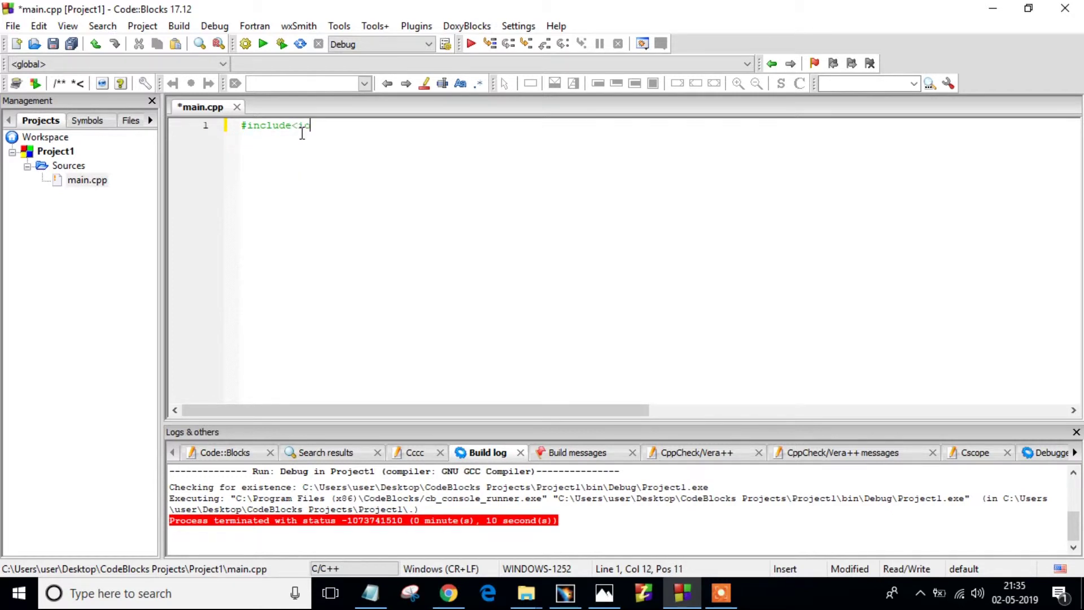
type("s")
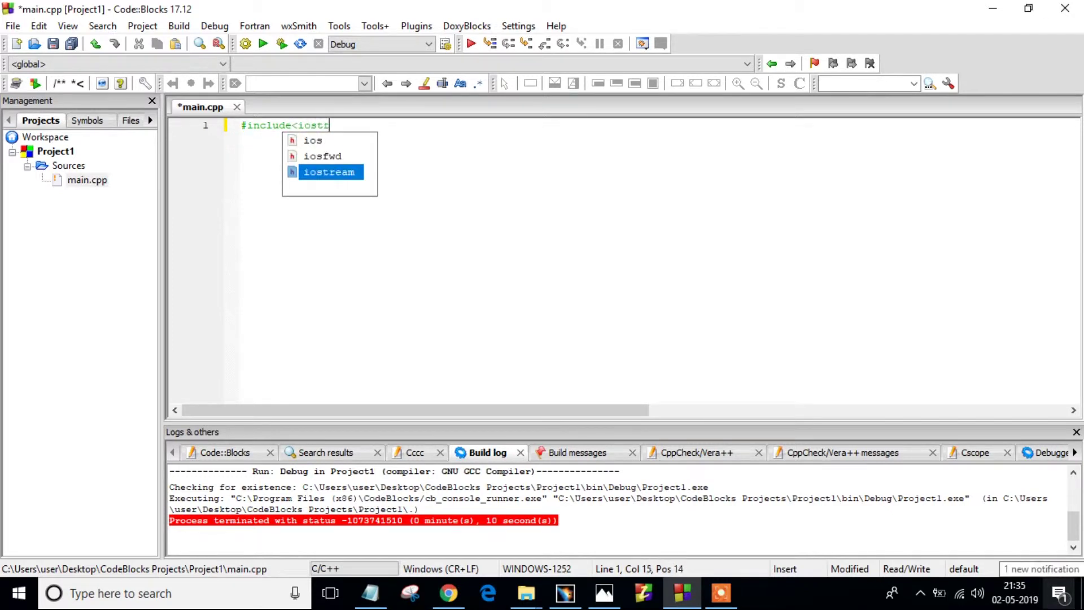
type("tream")
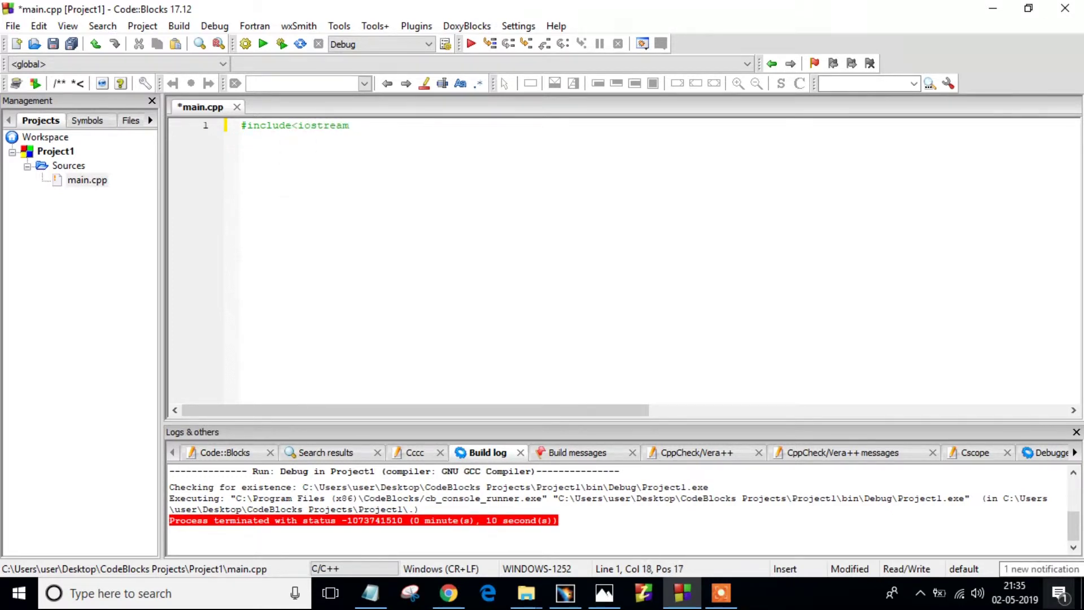
type(">")
- Add 'using namespace std;' and an int main() body ending with 'return 0;'
key("Return")
key("Return")
type("u")
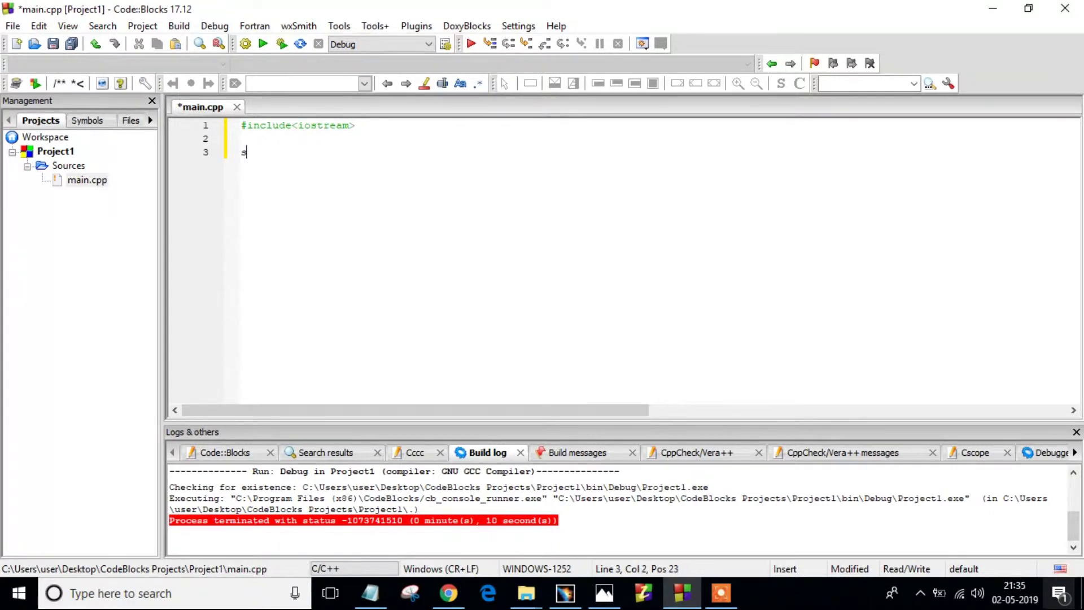
type("sing nam")
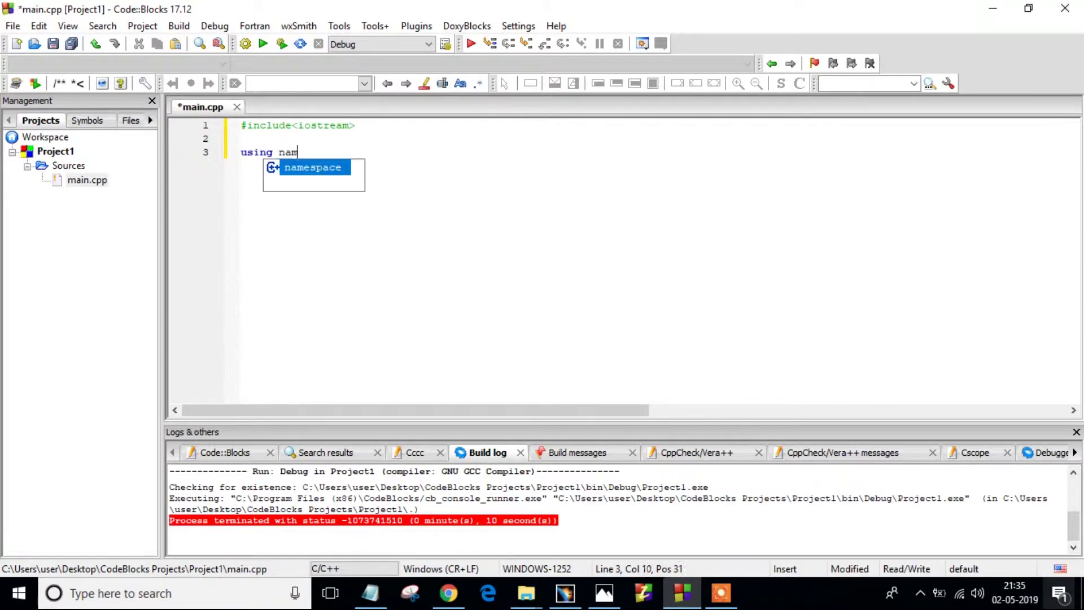
type("espace st")
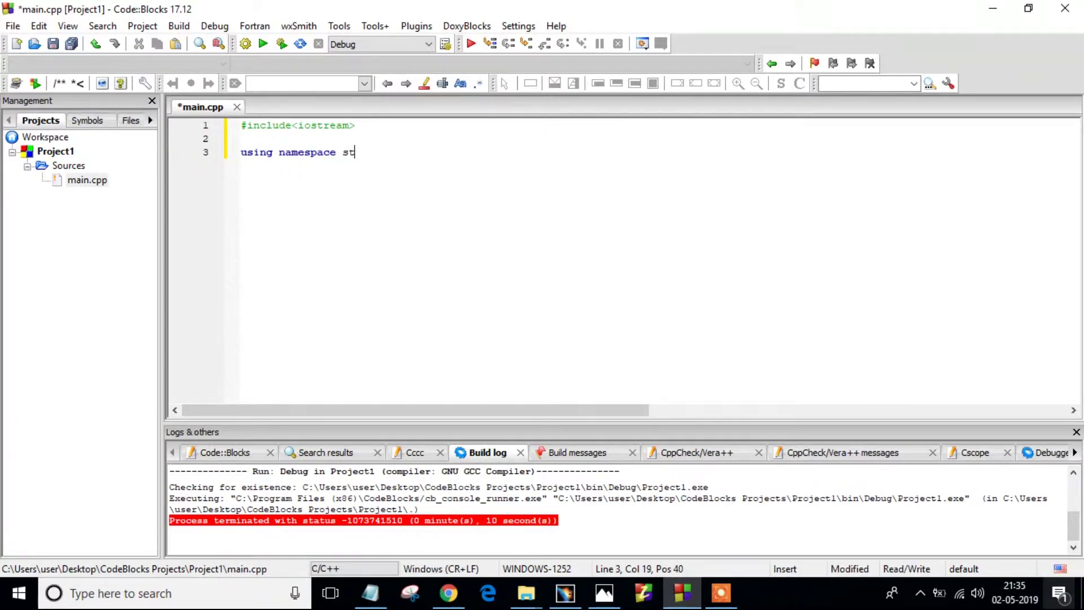
type("d;")
key("Return")
key("Return")
key("Return")
type("i")
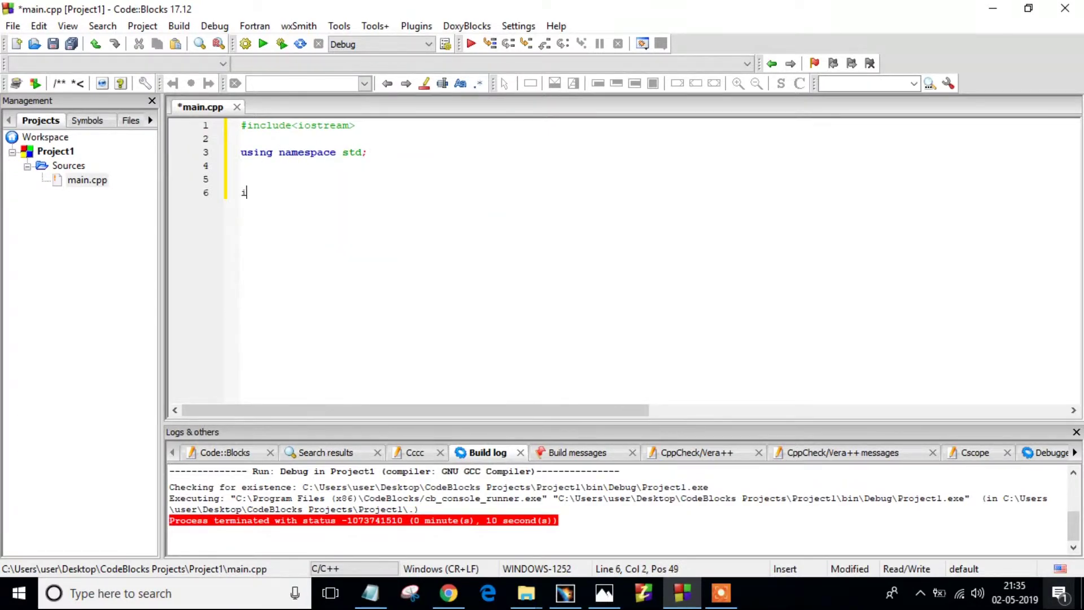
type("nt main")
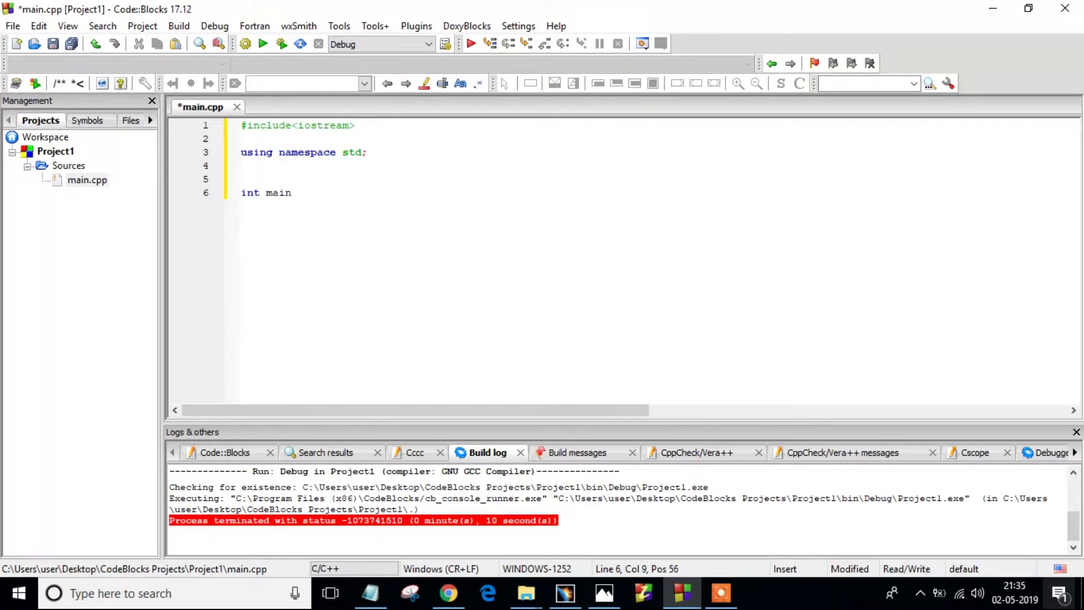
type("()")
key("Return")
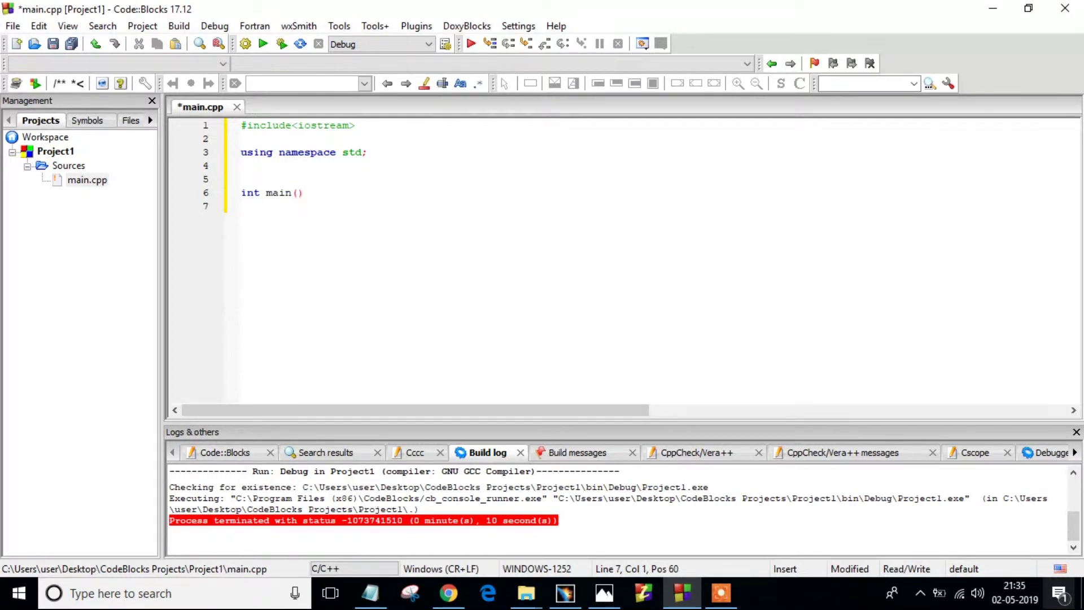
type("{")
key("Return")
key("Return")
key("Return")
key("Return")
key("Return")
key("Return")
type("re")
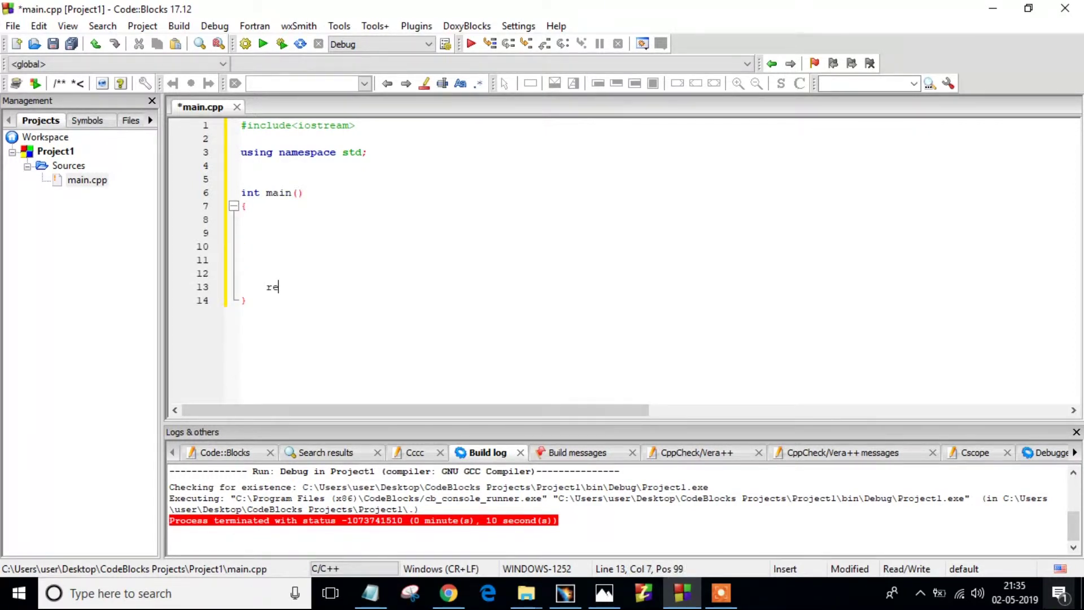
type("turn 0;")
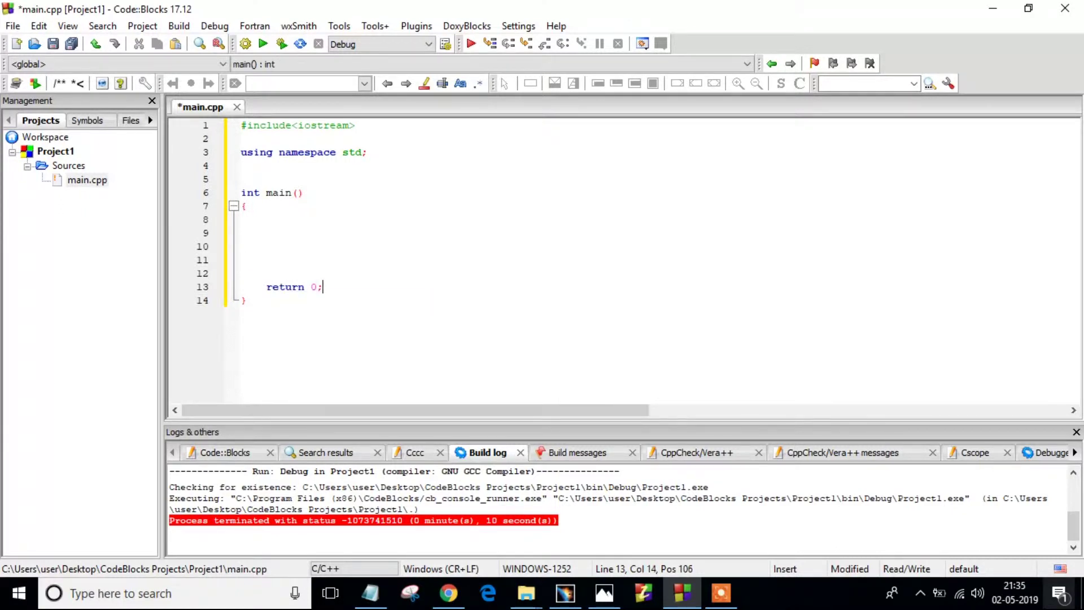
- Finish the cout statement with 'endl;' and place the caret just after the opening quote
key("Up")
key("Up")
key("Up")
type("co")
type("ut")
key("Escape")
type("<")
key("BackSpace")
type("<<")
type("\"\"<")
type("<endl")
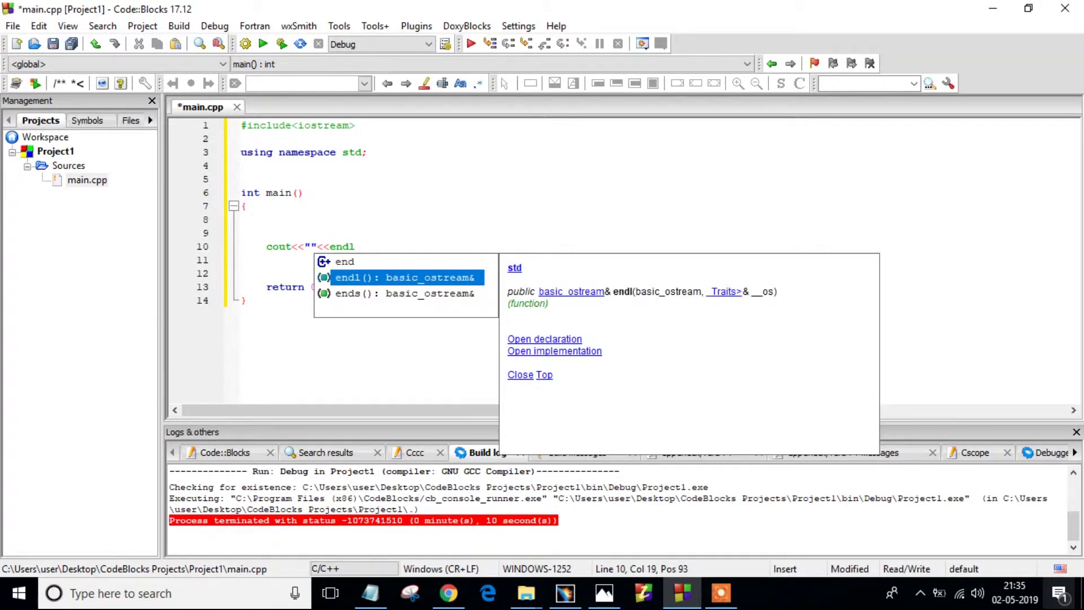
type(";")
key("Left")
key("Left")
key("Left")
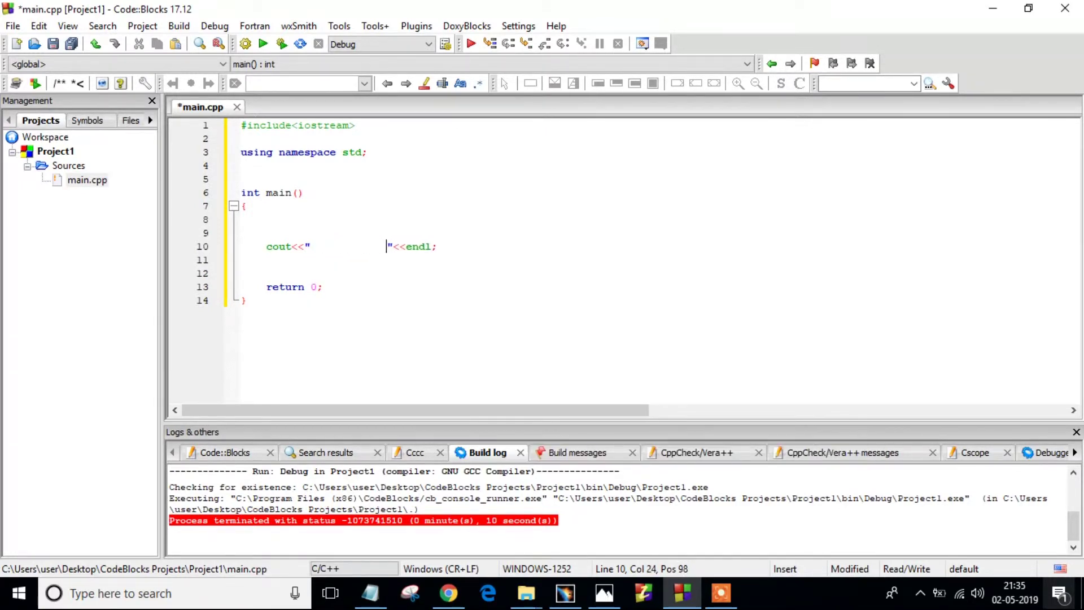
key("Left")
key("Left")
key("Left")
key("Left")
key("Left")
key("Left")
type("\\\"")
- Write 'Hello I am Ismail Shaikh' between escaped \" quotes and remove the extra spaces
key("Right")
key("Right")
key("Right")
type("\\")
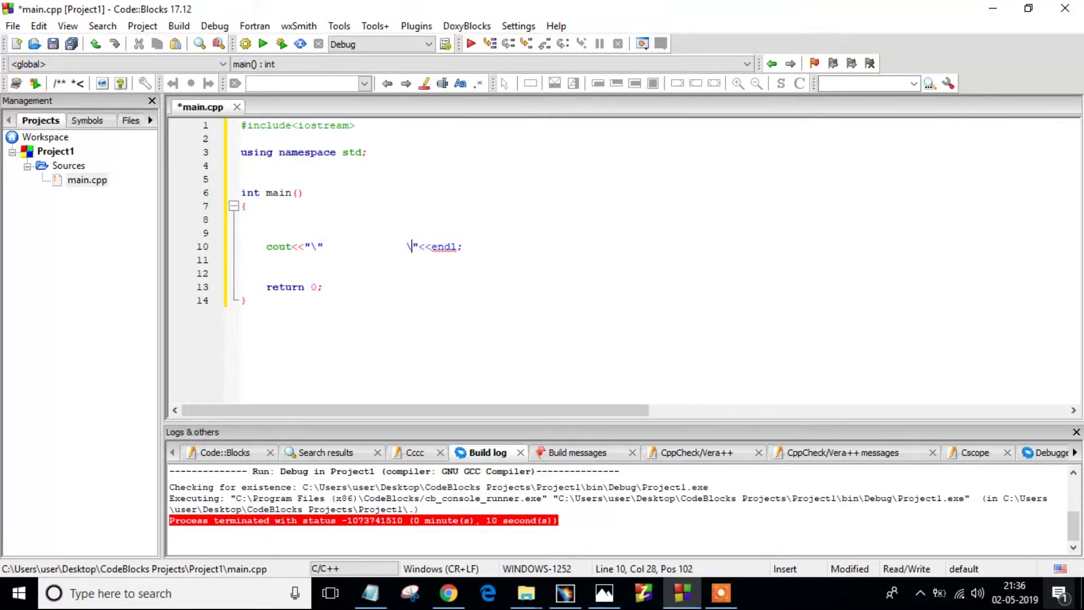
type("\"")
key("Left")
key("Left")
key("Left")
type("Hello Is")
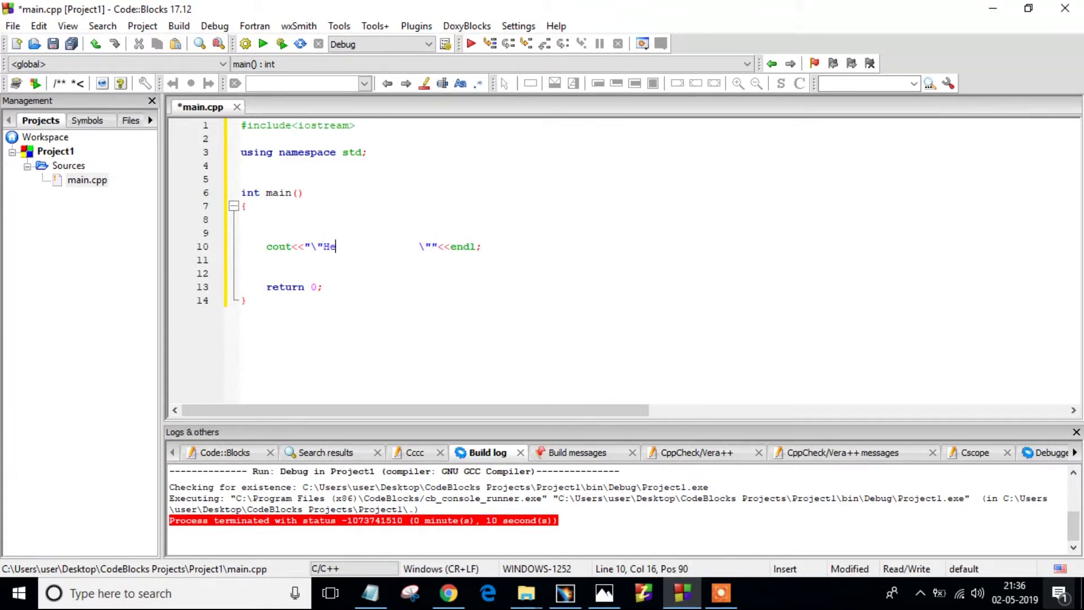
type("mail Shai")
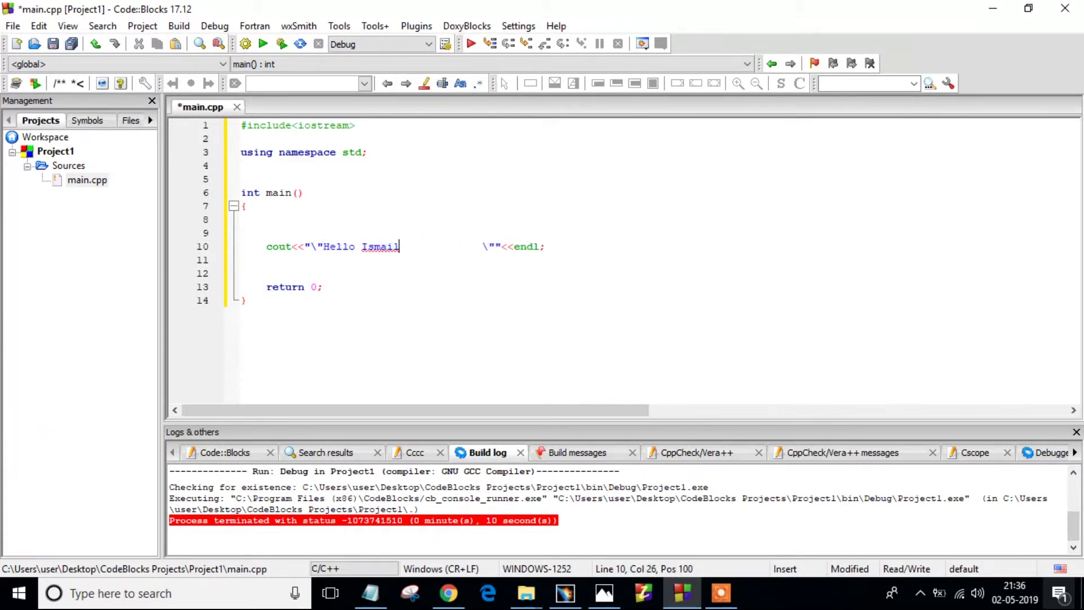
key("ctrl+BackSpace")
key("ctrl+BackSpace")
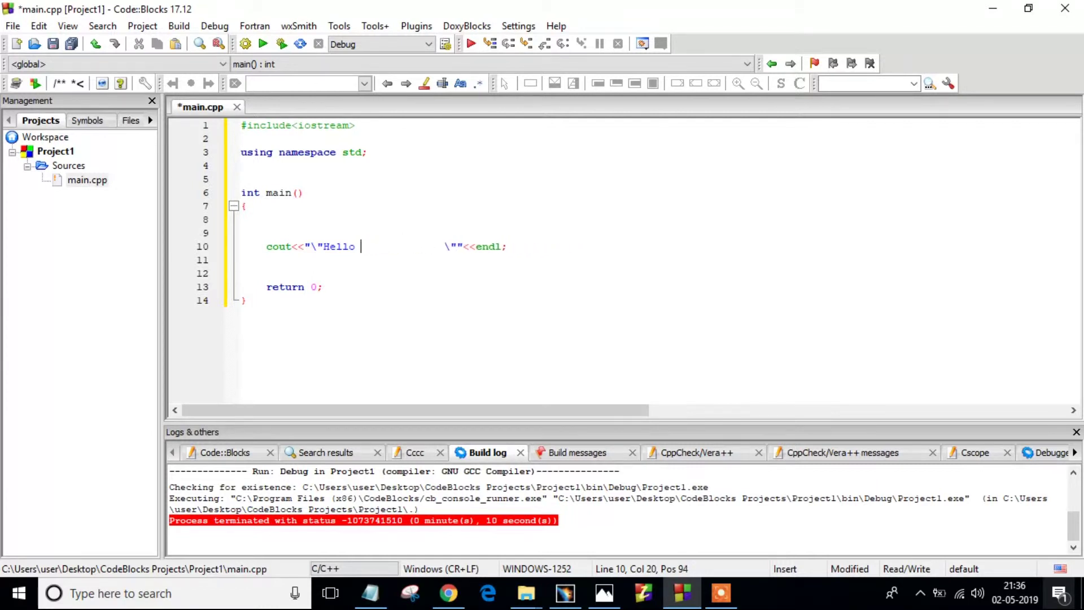
type("I am Ismail Shai")
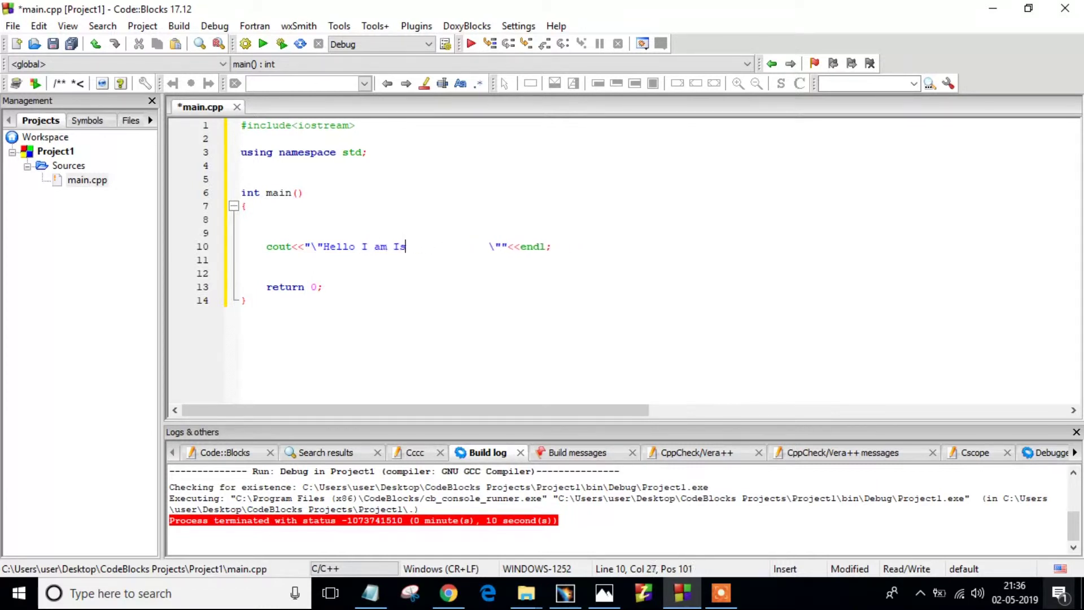
type("kh")
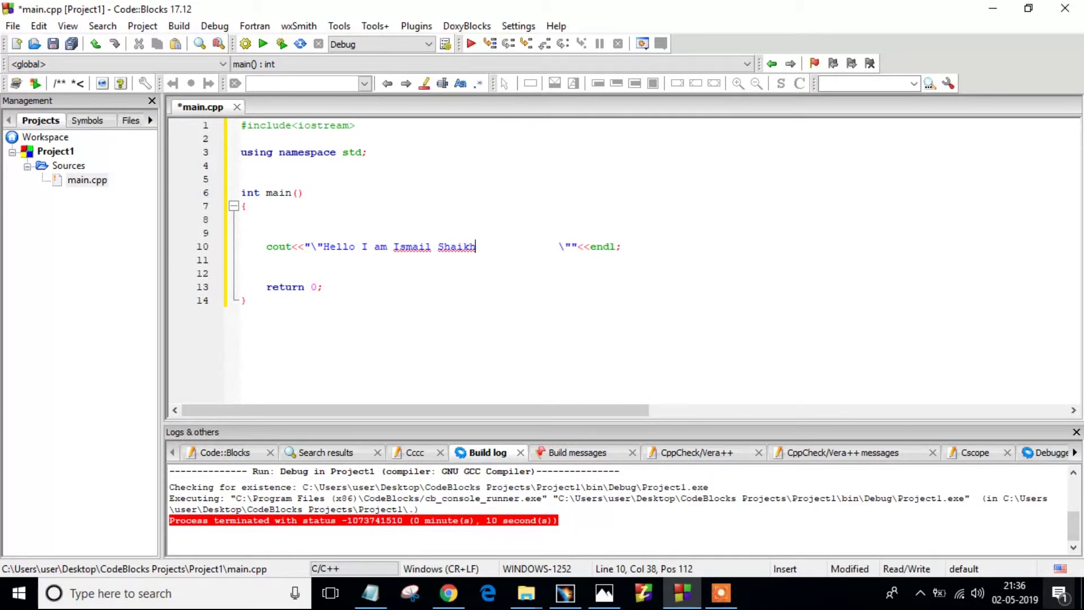
key("Delete")
key("Delete")
key("Delete")
key("Delete")
key("Delete")
key("Delete")
key("Delete")
key("Delete")
key("Delete")
key("Delete")
key("Delete")
key("Delete")
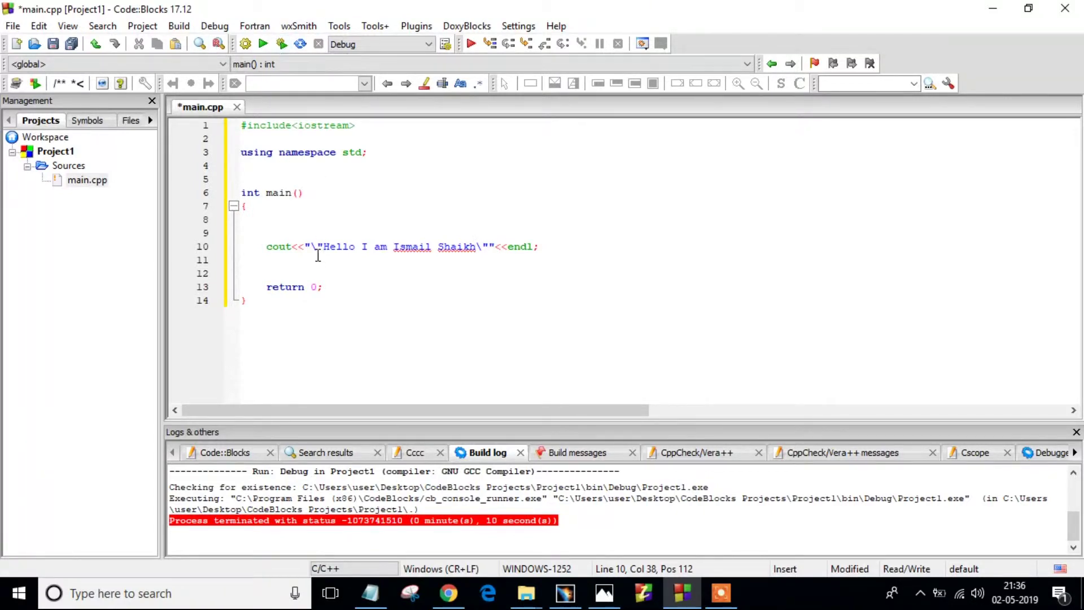
- Highlight both \" escapes, build and run the program, then close the console
left_click_drag(310, 246, 323, 246)
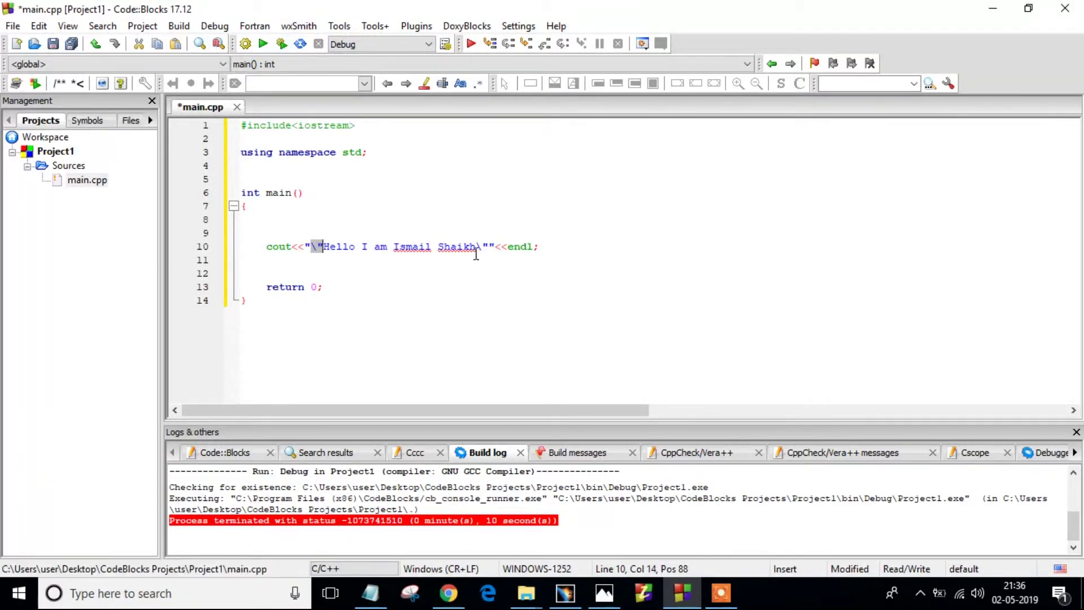
left_click_drag(478, 245, 490, 246)
left_click(245, 300)
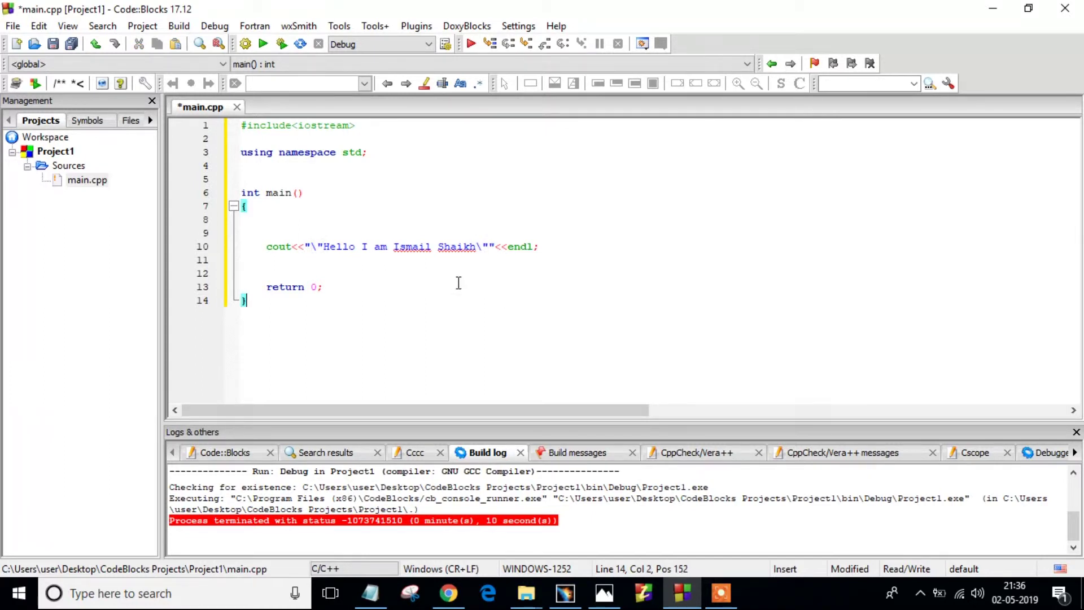
left_click(282, 43)
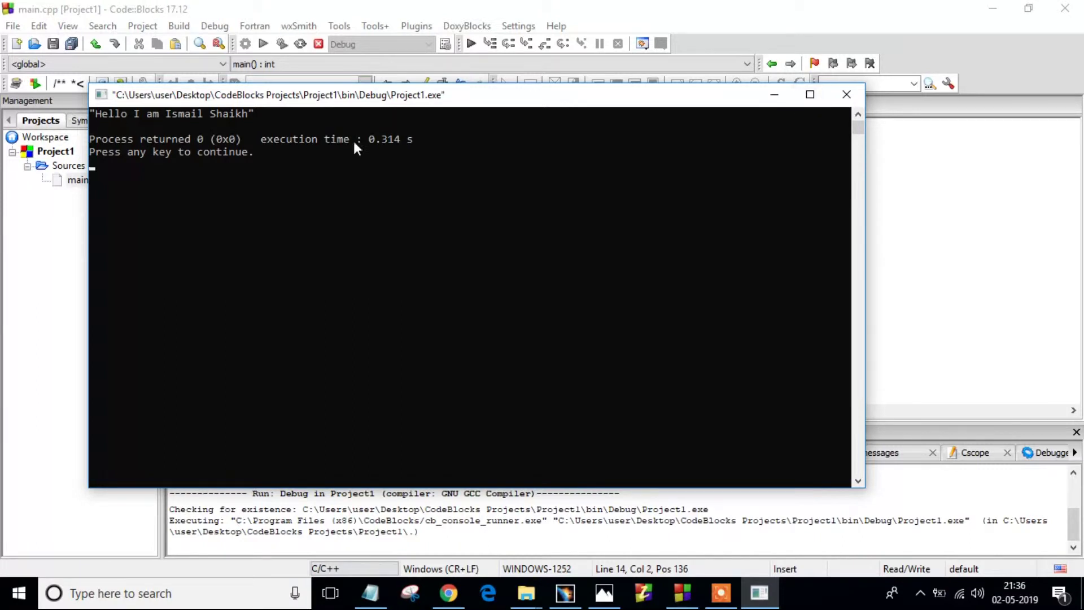
left_click(846, 93)
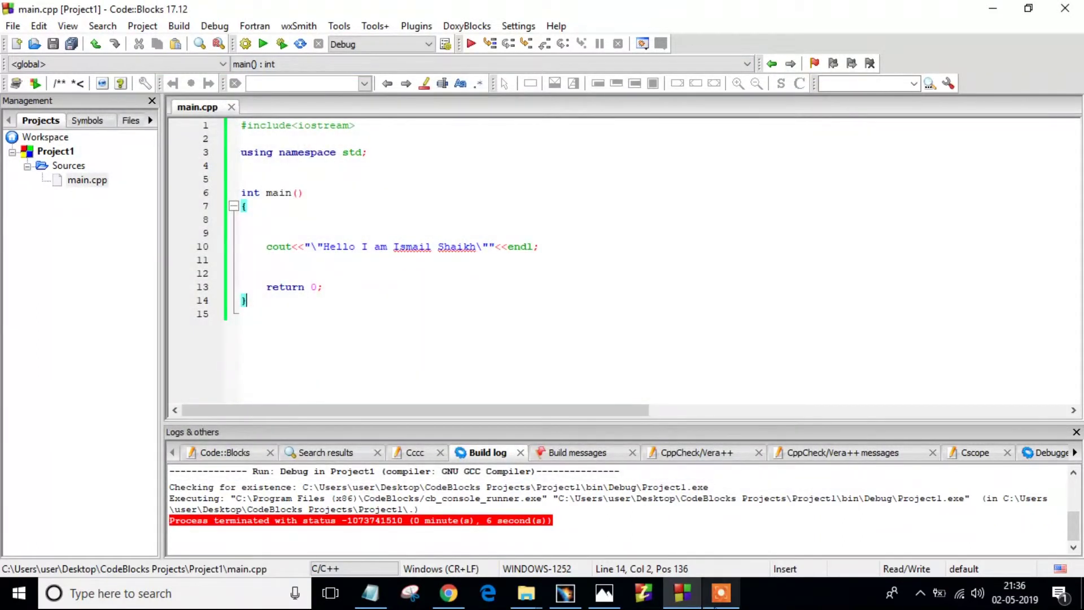